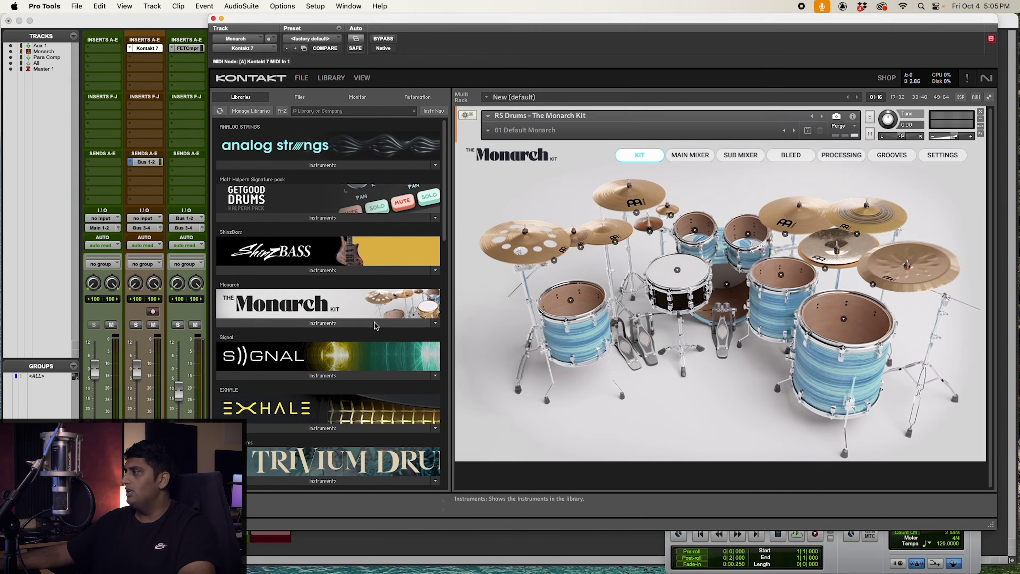
# - Check which instruments are listed under the Monarch library, and collapse its list again
pyautogui.click(308, 324)
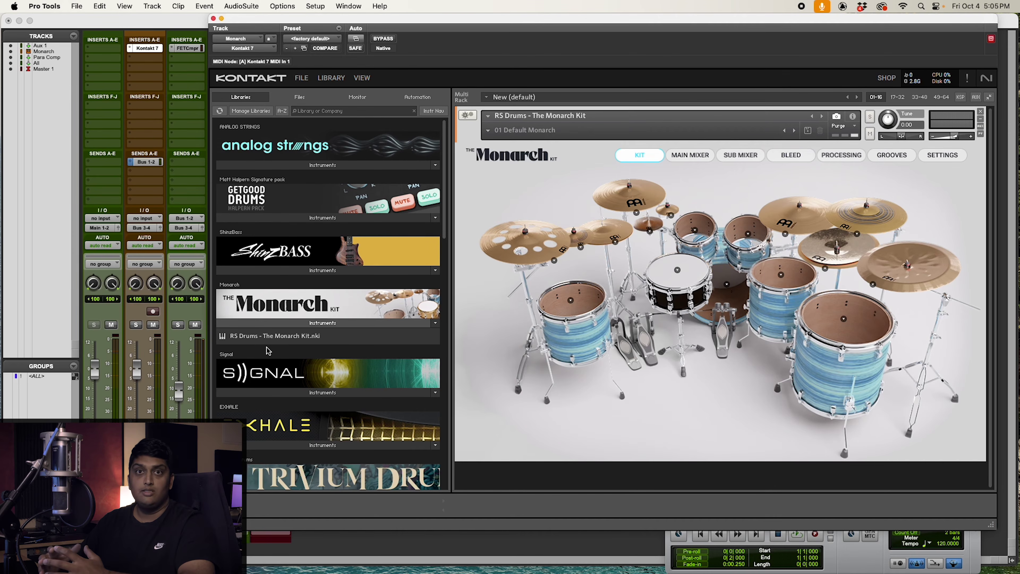
pyautogui.click(322, 322)
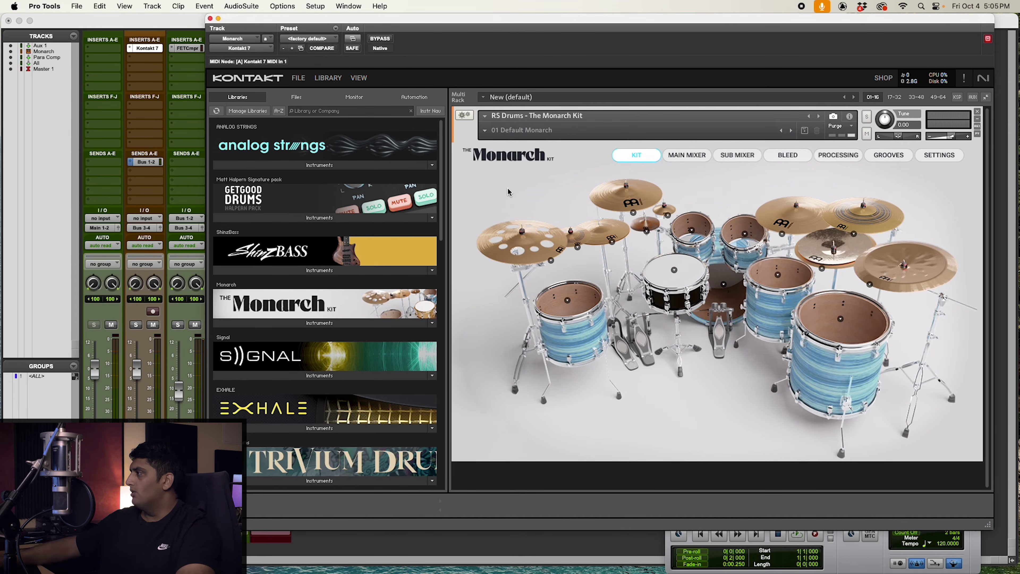
# - Unload the far left crash, the left floor tom, the splash and the left crash from the Monarch kit
pyautogui.click(552, 264)
pyautogui.click(568, 304)
pyautogui.click(567, 299)
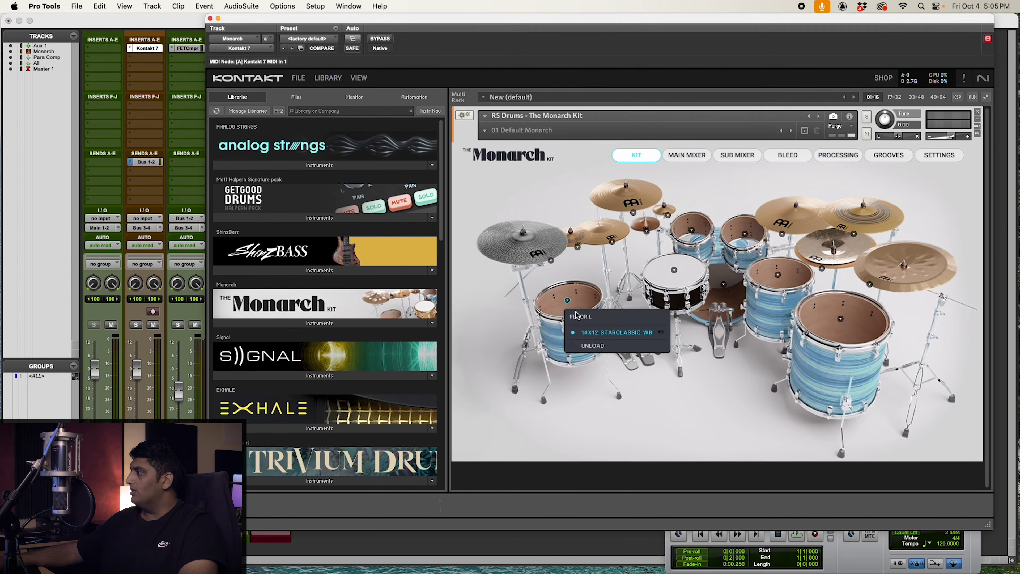
pyautogui.click(594, 345)
pyautogui.click(577, 246)
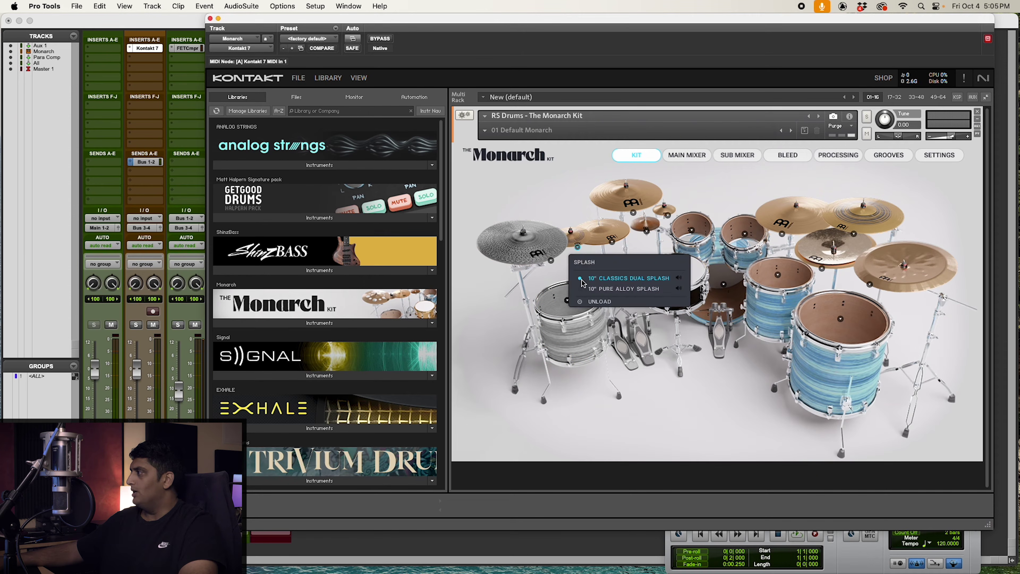
pyautogui.click(600, 301)
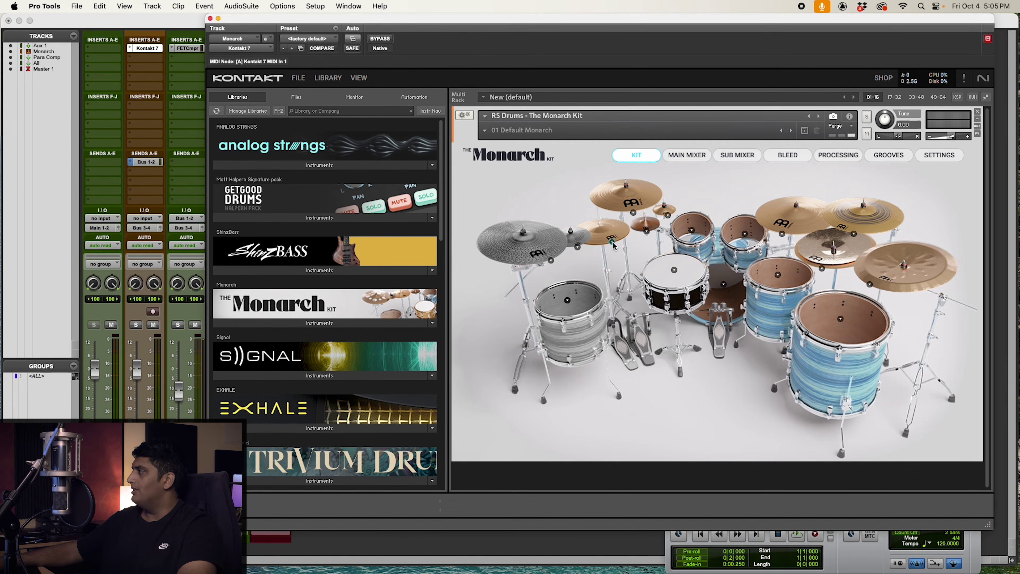
# - Replace the kit's snare with the 14x6.5 Star RSV Brass Medium
pyautogui.click(673, 270)
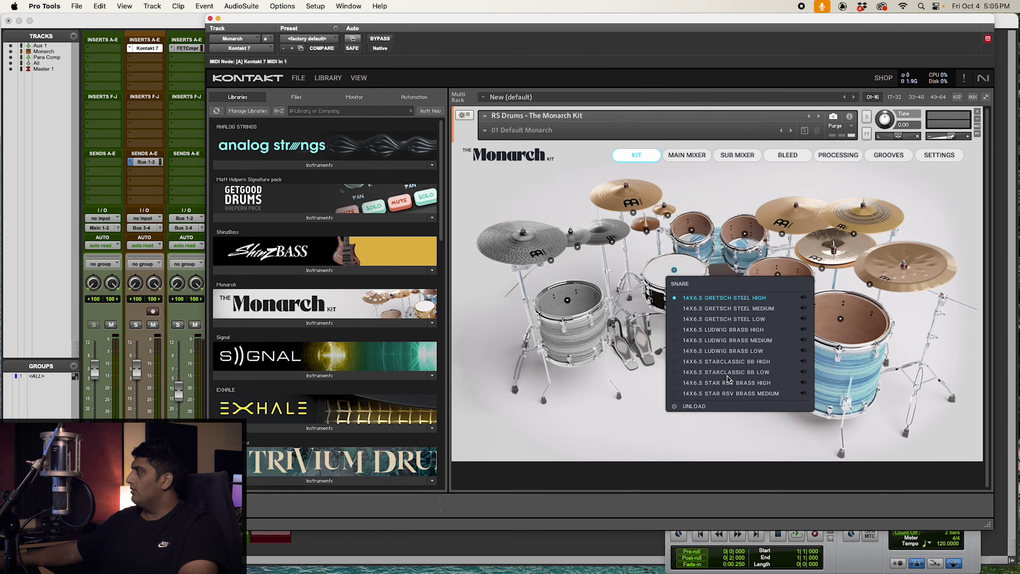
pyautogui.click(727, 390)
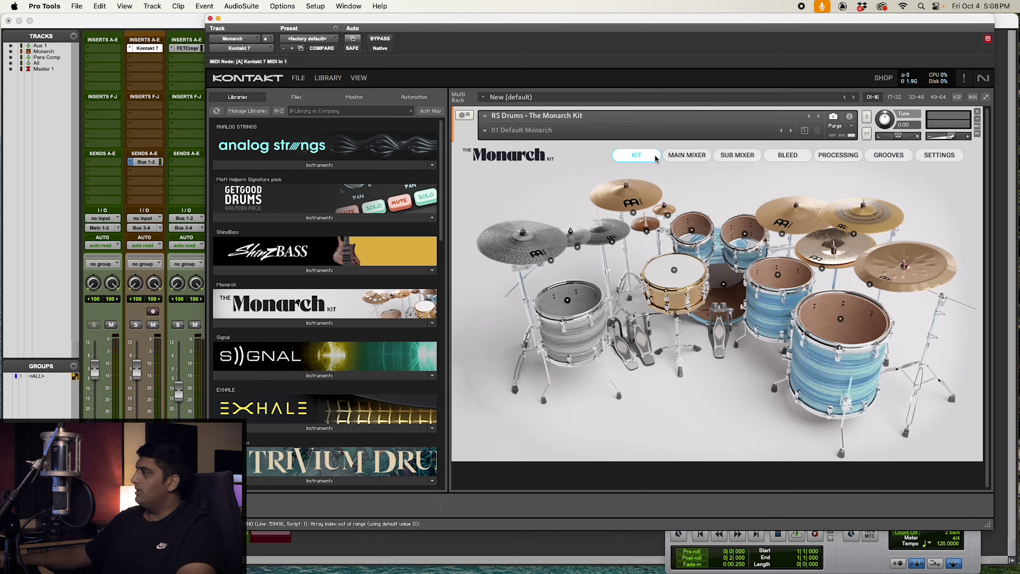
# - Look through the kit's Sub Mixer, Bleed, Processing and Settings pages, and return to the Kit page
pyautogui.click(736, 156)
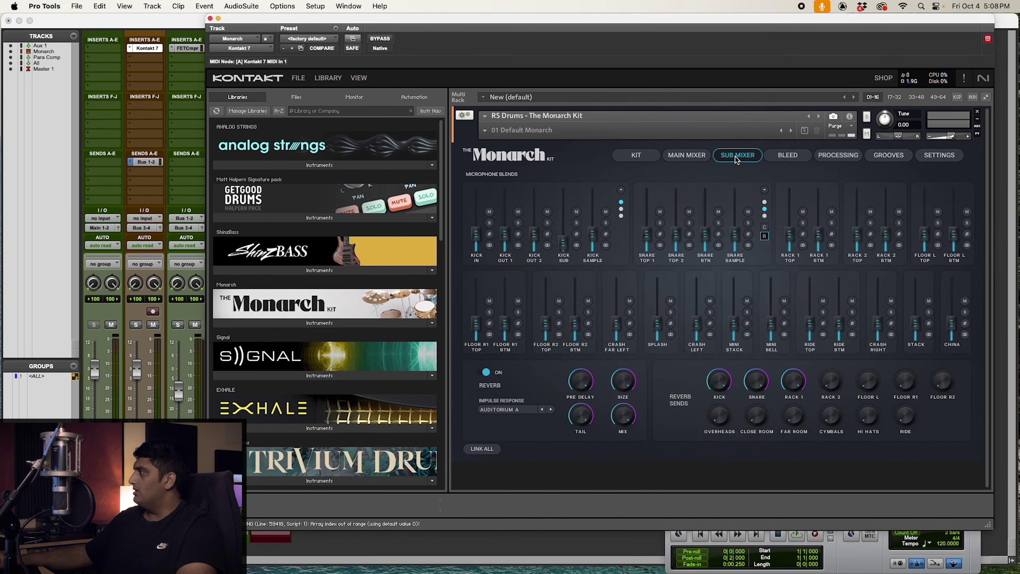
pyautogui.click(793, 157)
pyautogui.click(840, 157)
pyautogui.click(941, 157)
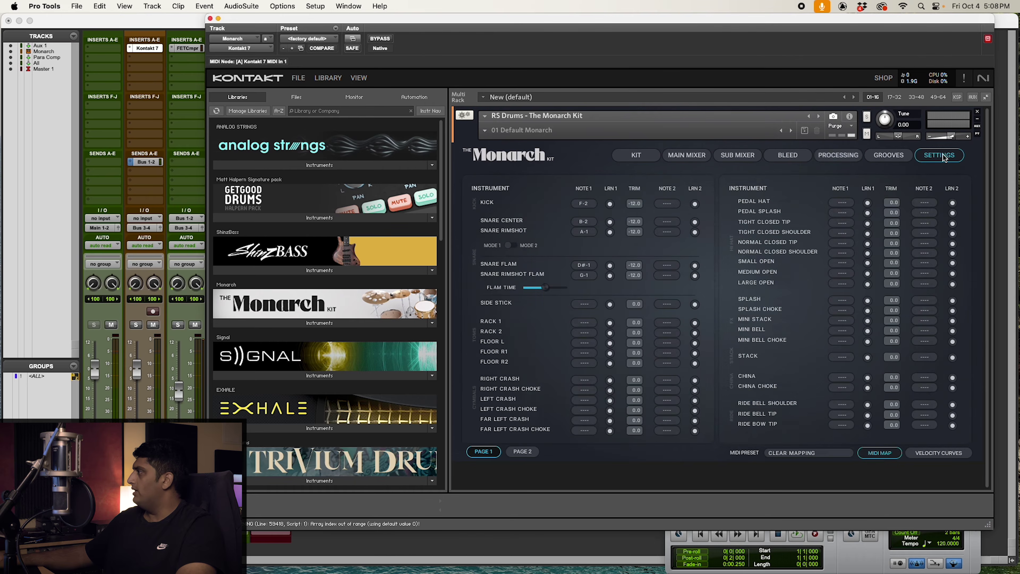
pyautogui.click(651, 156)
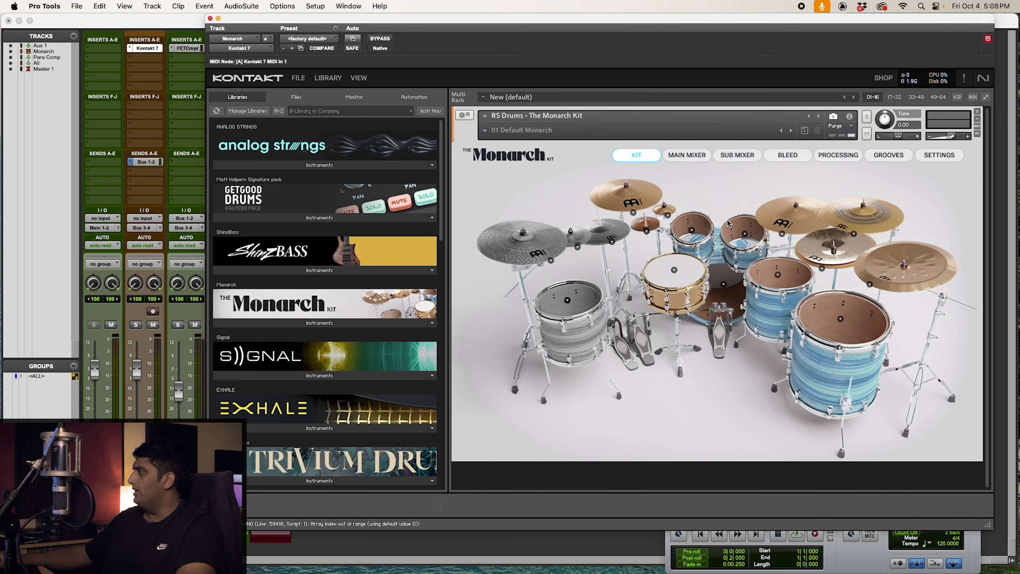
# - Save the customised kit as a patch-only instrument in Monarch's Instruments folder, named with the owner's first name plus "Insanity"
pyautogui.click(300, 81)
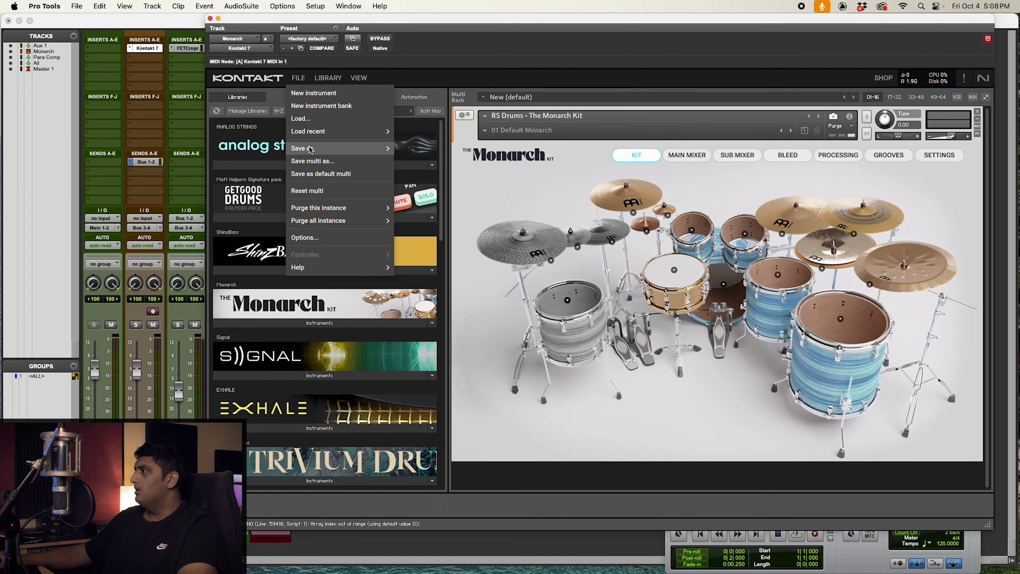
pyautogui.moveTo(313, 149)
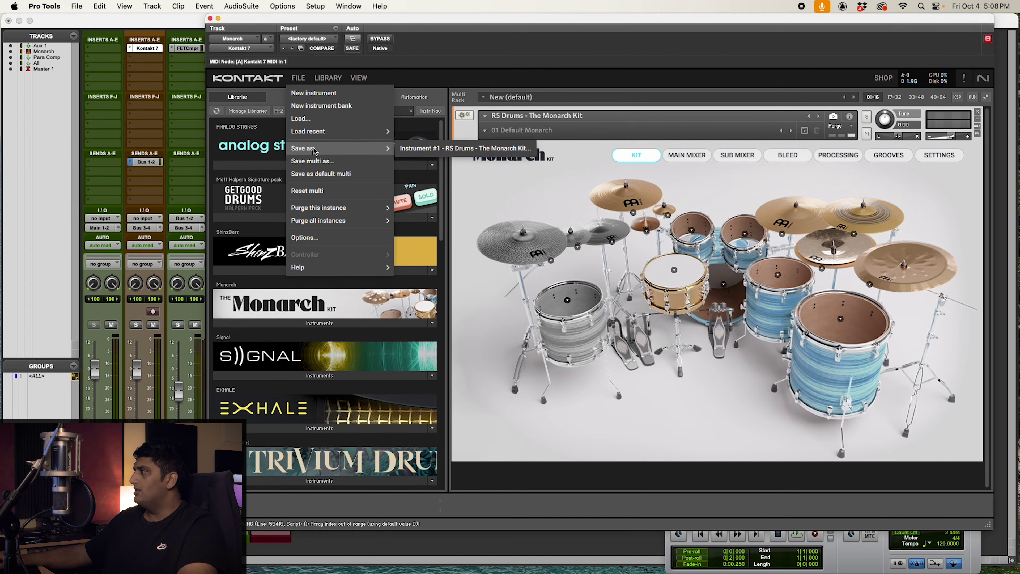
pyautogui.click(448, 148)
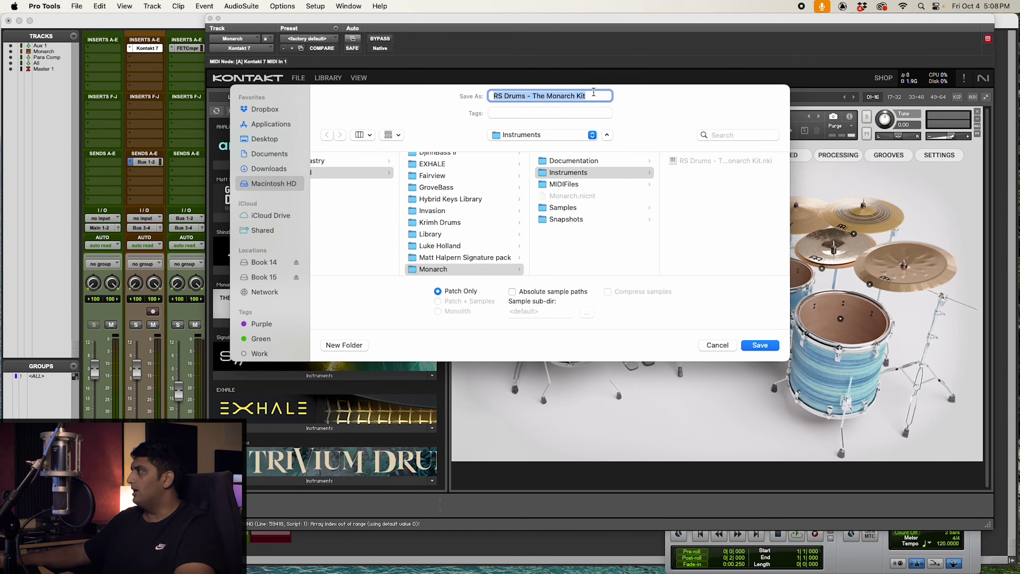
pyautogui.write('Anup')
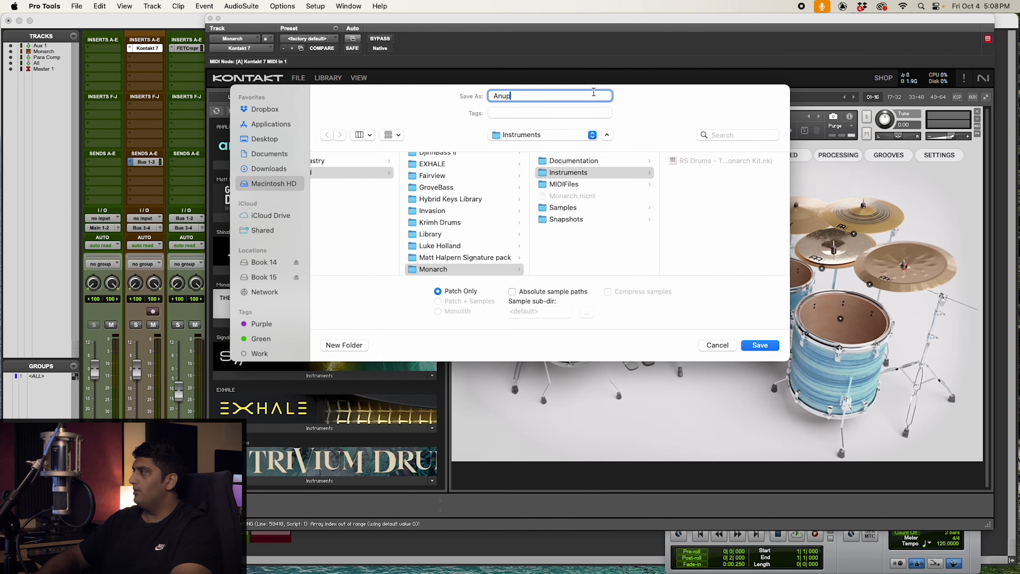
pyautogui.write(' Insanity')
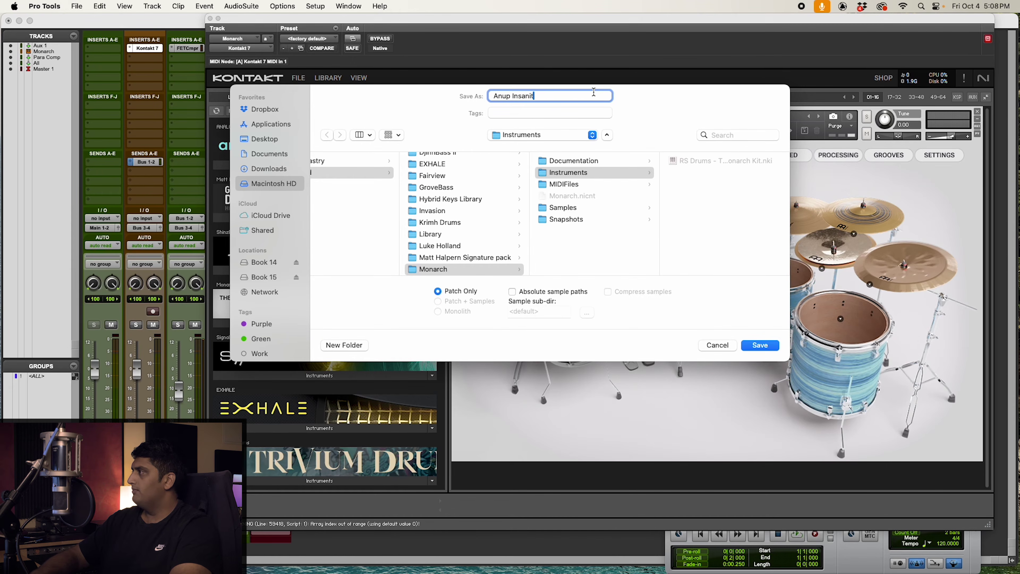
pyautogui.click(760, 345)
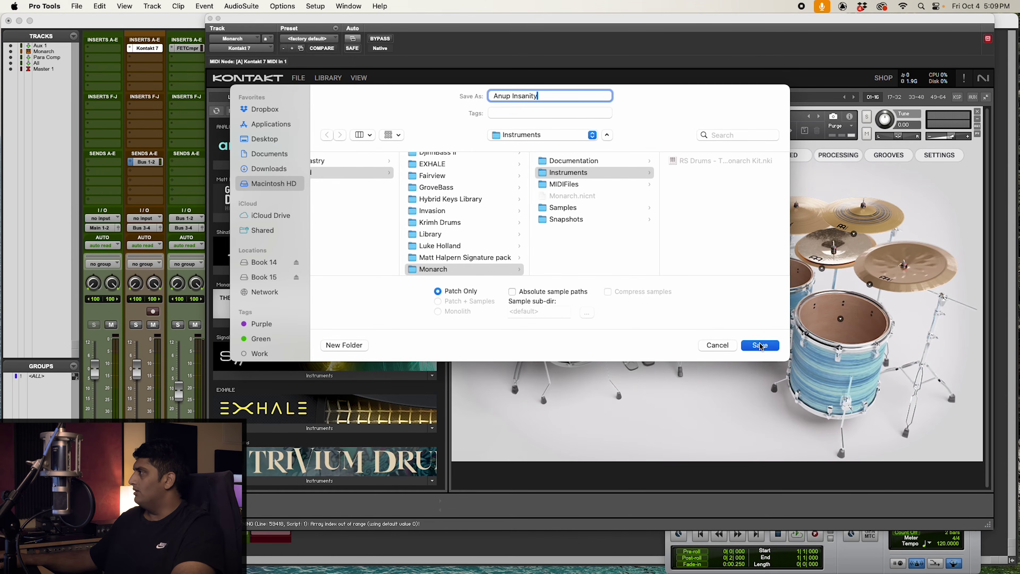
# - Load the custom "Insanity" patch from the Monarch library's instruments into the empty rack
pyautogui.click(335, 323)
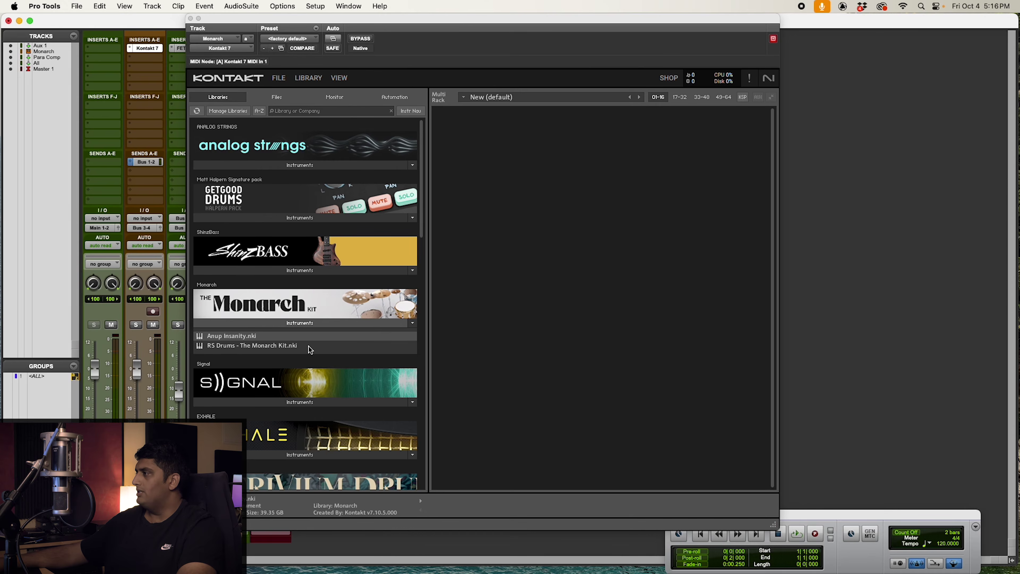
pyautogui.moveTo(231, 335); pyautogui.dragTo(553, 258)
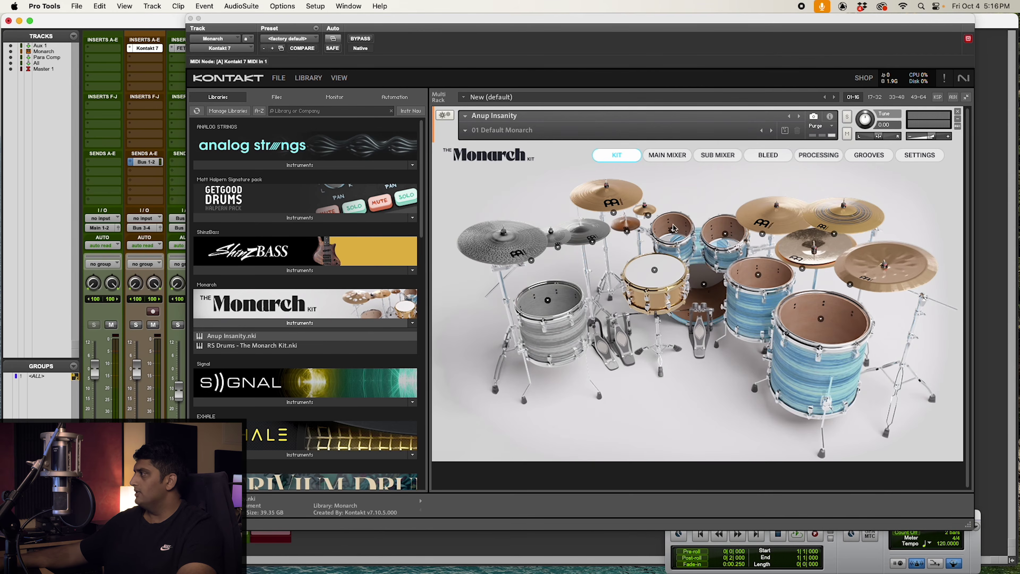
# - Review the loaded patch's Main Mixer, Sub Mixer, Bleed and MIDI map settings, and its velocity curves
pyautogui.click(671, 156)
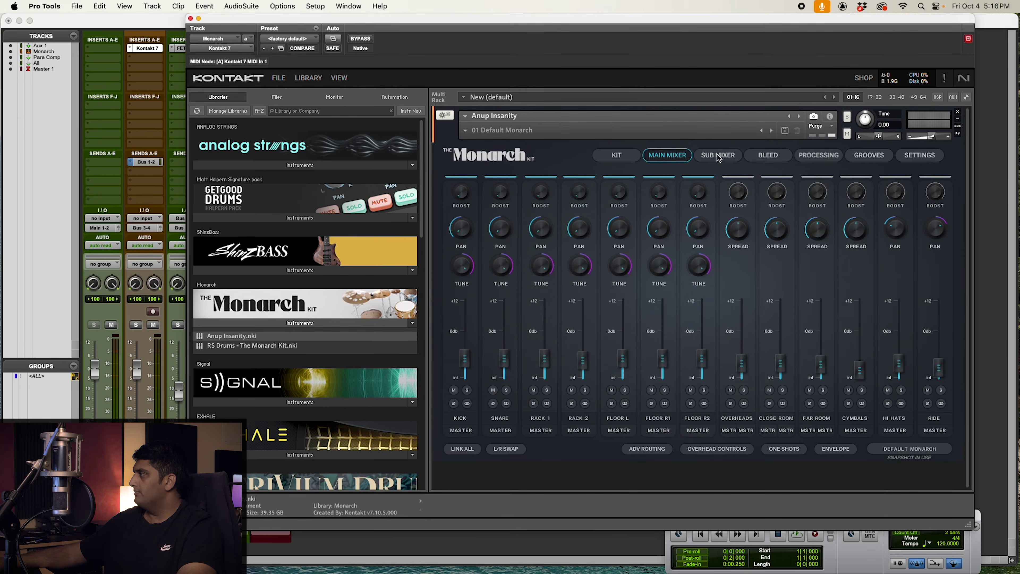
pyautogui.click(717, 157)
pyautogui.click(770, 155)
pyautogui.click(920, 156)
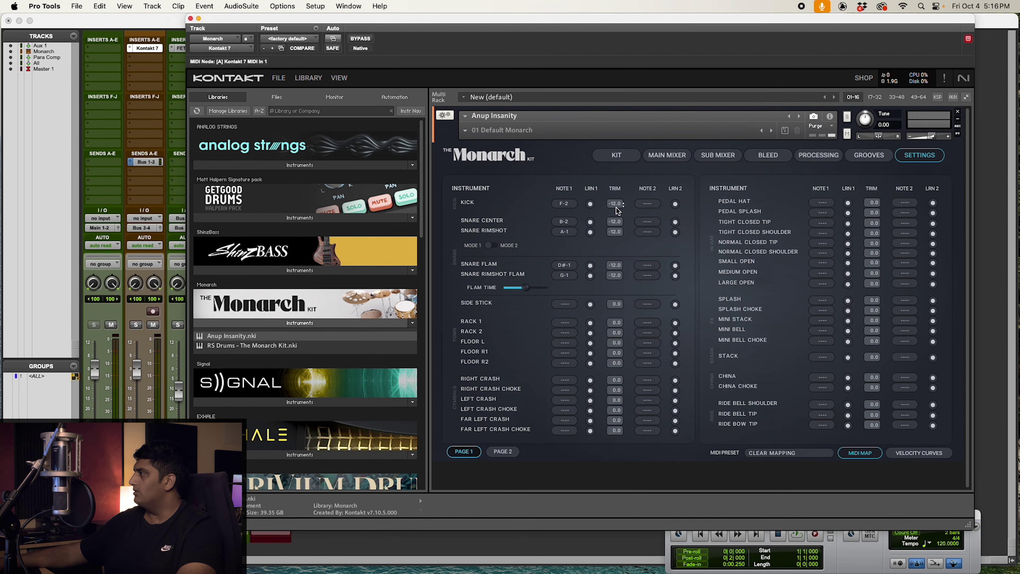
pyautogui.click(918, 452)
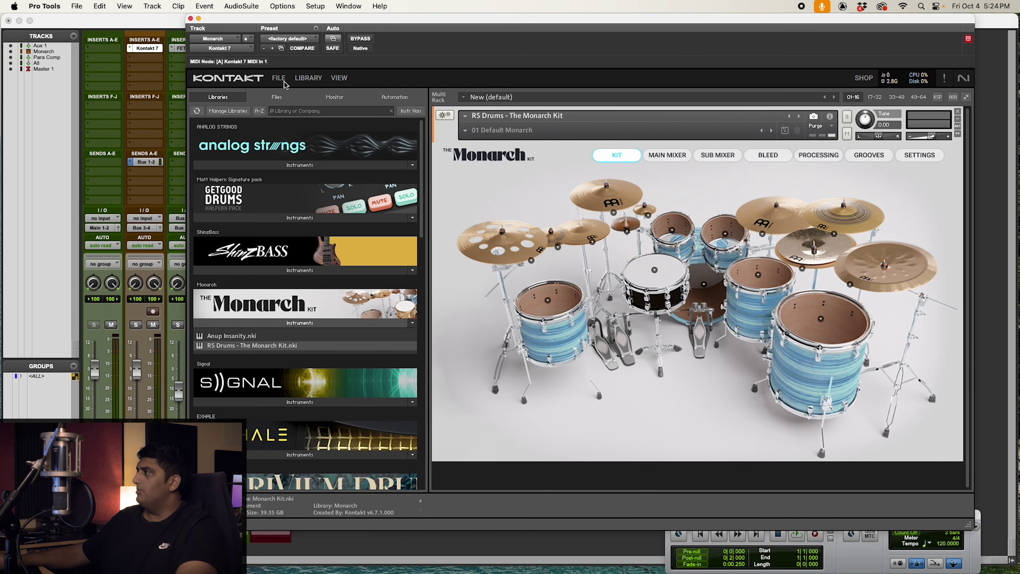
# - Check the default folder for saving the RS Drums - The Monarch Kit instrument, without saving a copy
pyautogui.click(284, 83)
pyautogui.moveTo(327, 154)
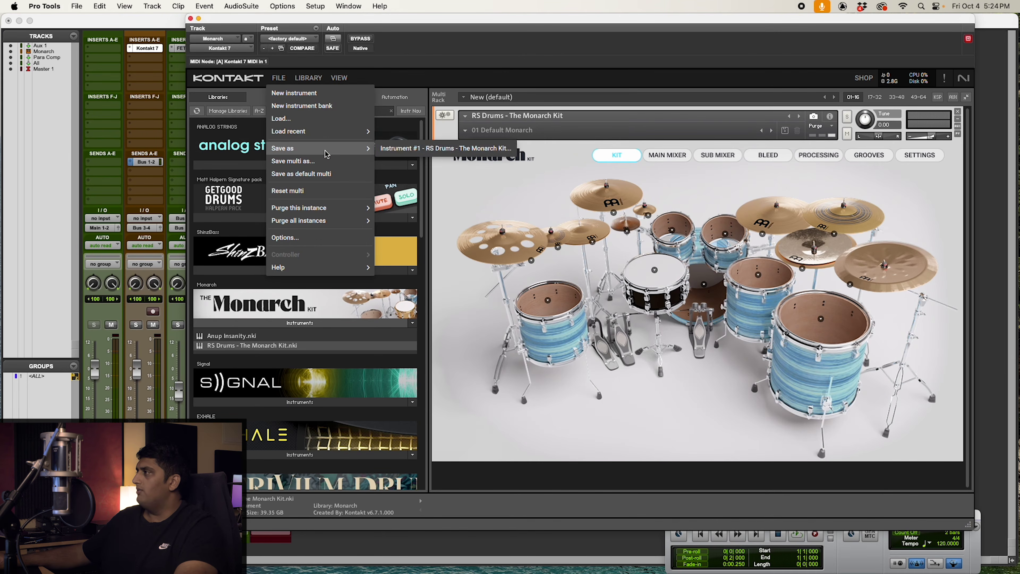
pyautogui.click(416, 152)
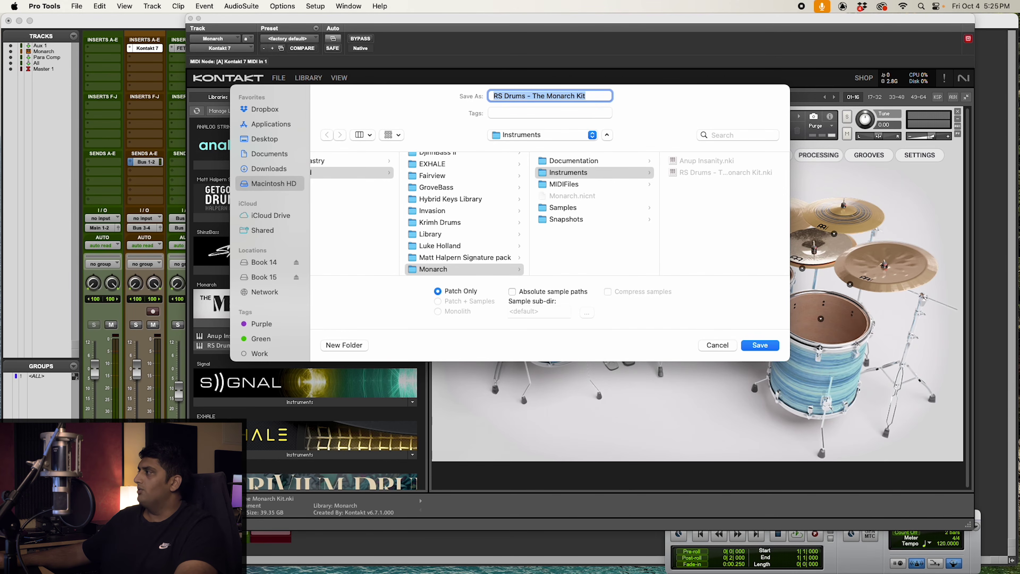
pyautogui.click(717, 345)
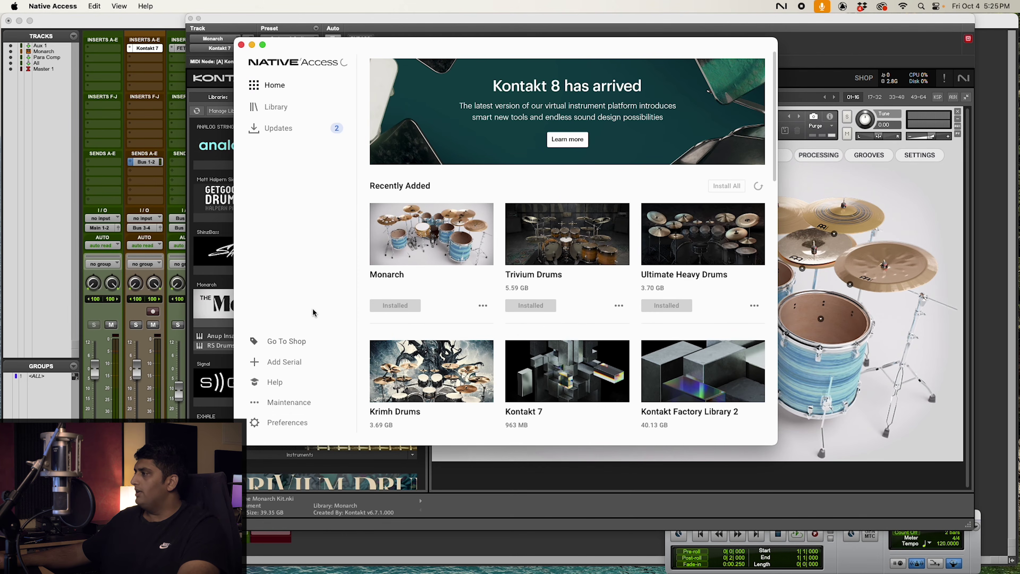
# - In Native Access, open the File Management preferences to check the content location
pyautogui.click(277, 424)
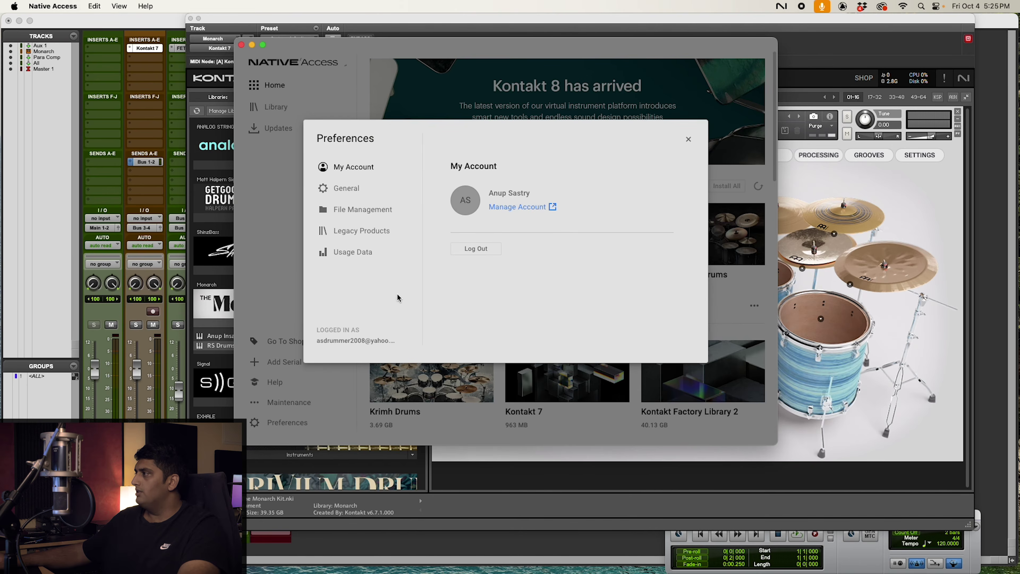
pyautogui.click(370, 210)
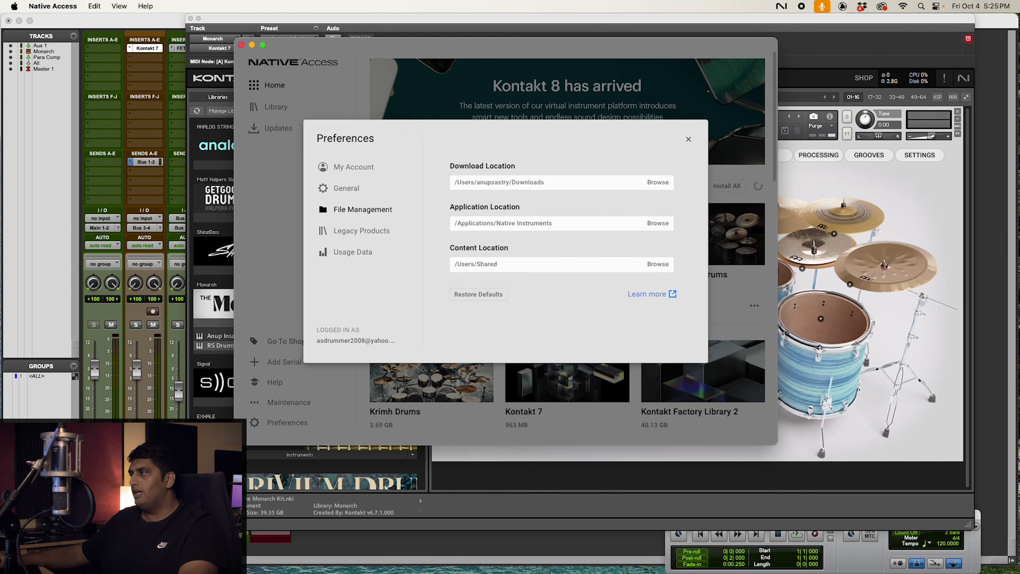
# - In Finder, browse Macintosh HD to Users, Shared, Monarch, Instruments to locate the saved patch files
pyautogui.moveTo(1019, 161); pyautogui.dragTo(398, 94)
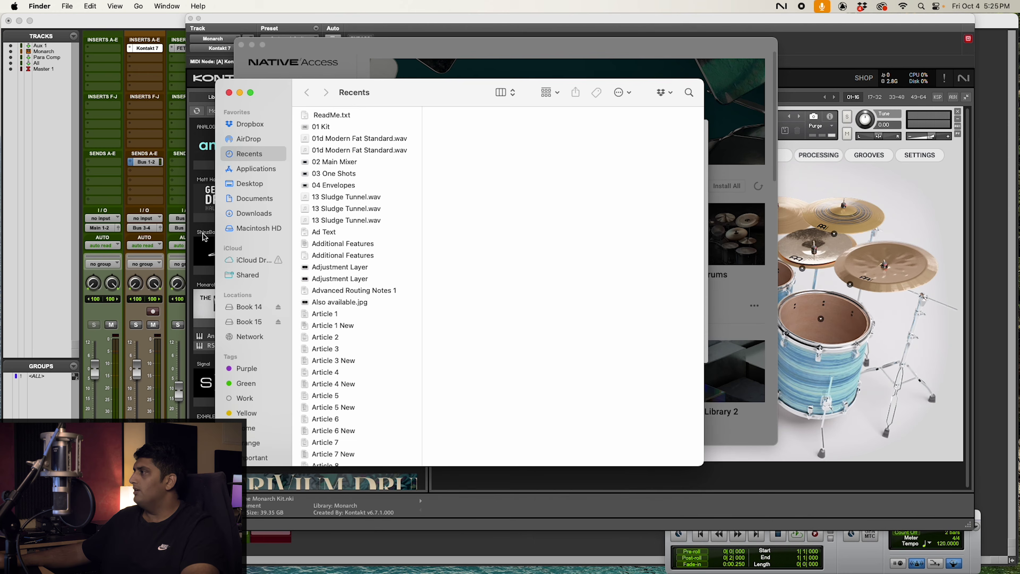
pyautogui.click(266, 231)
pyautogui.click(334, 152)
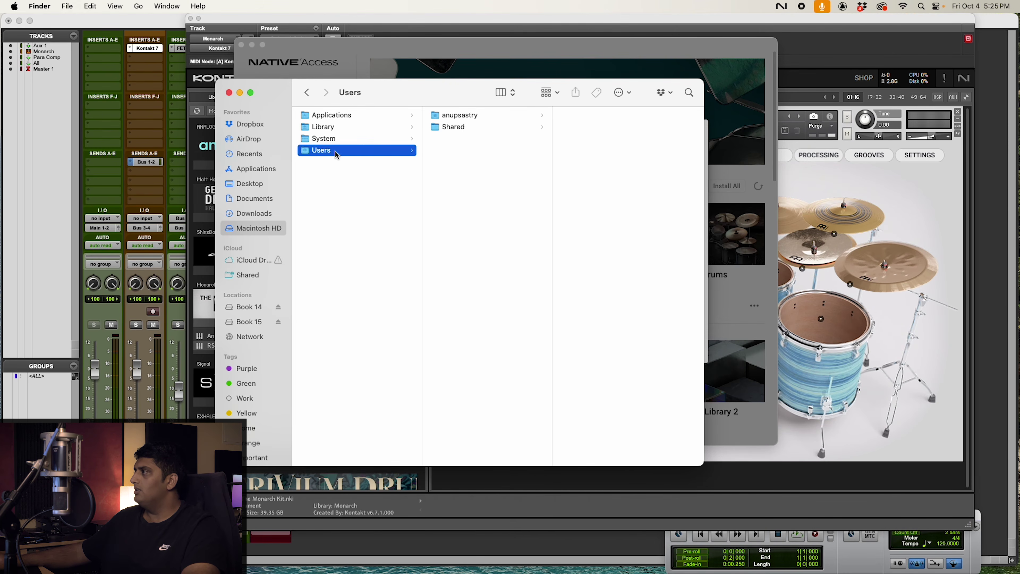
pyautogui.click(465, 128)
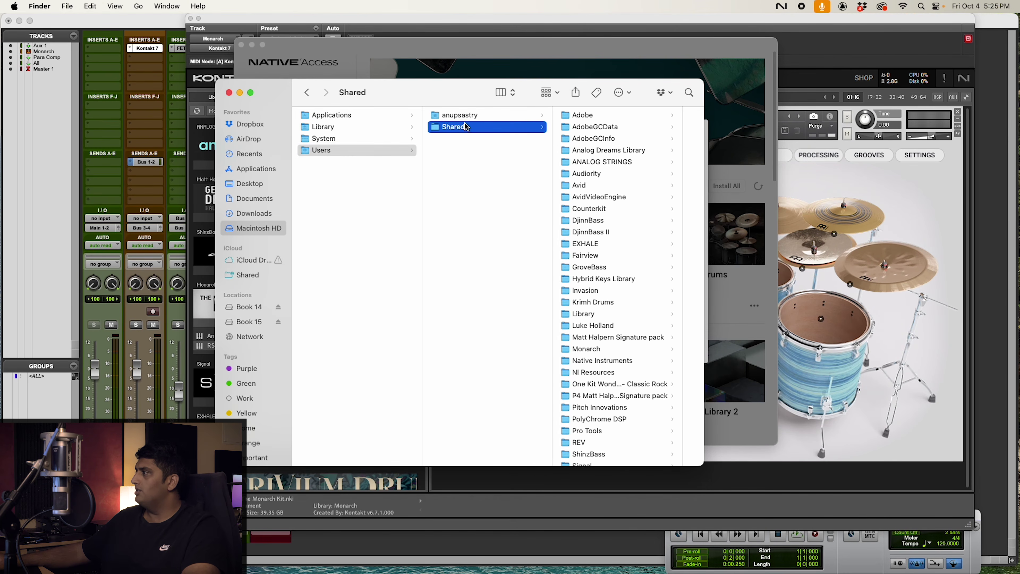
pyautogui.click(591, 349)
pyautogui.click(622, 130)
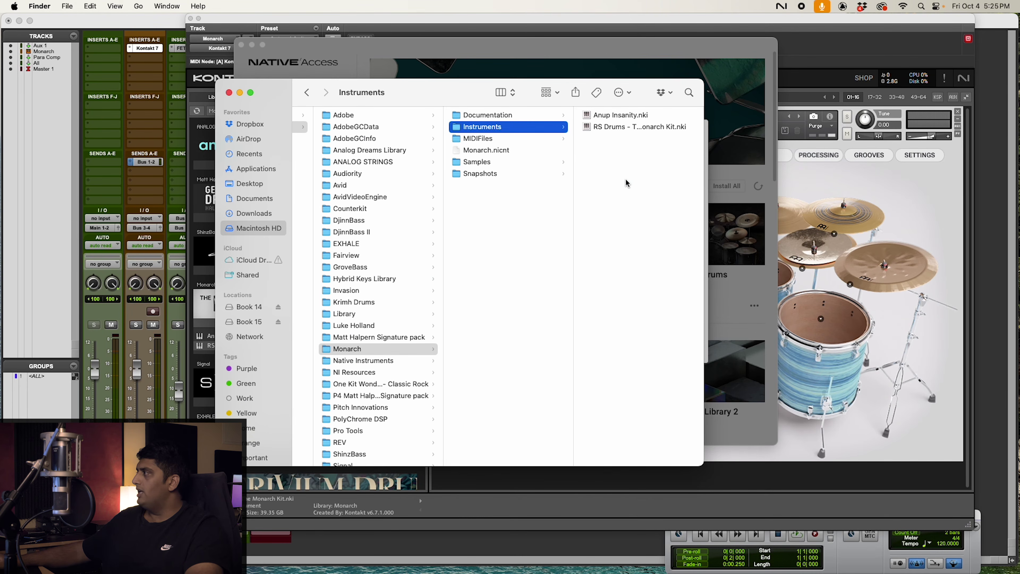
# - Switch to Kontakt in Pro Tools to view the Monarch patch list, and return to Native Access's file locations
pyautogui.click(807, 53)
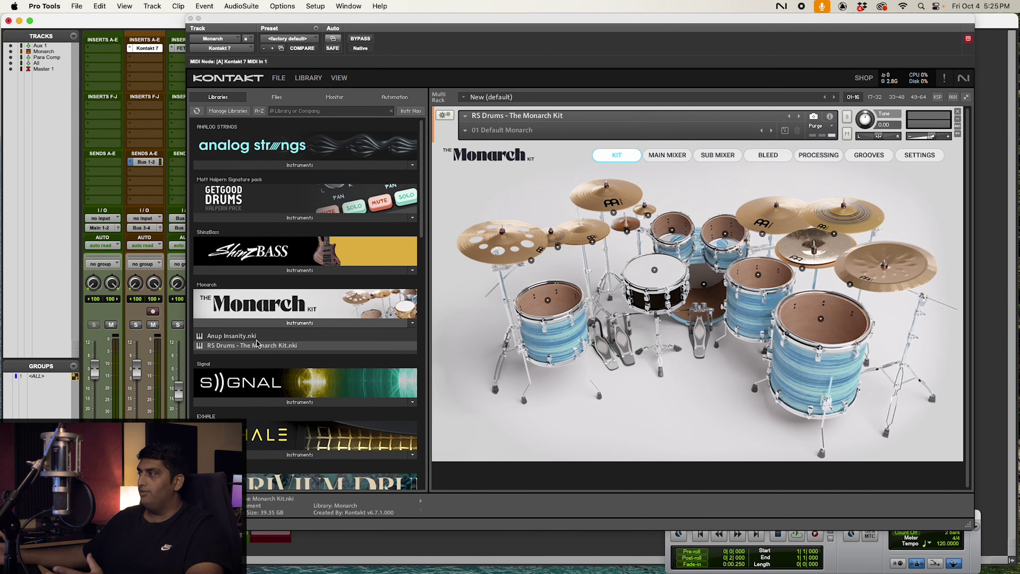
pyautogui.press('super+Tab')
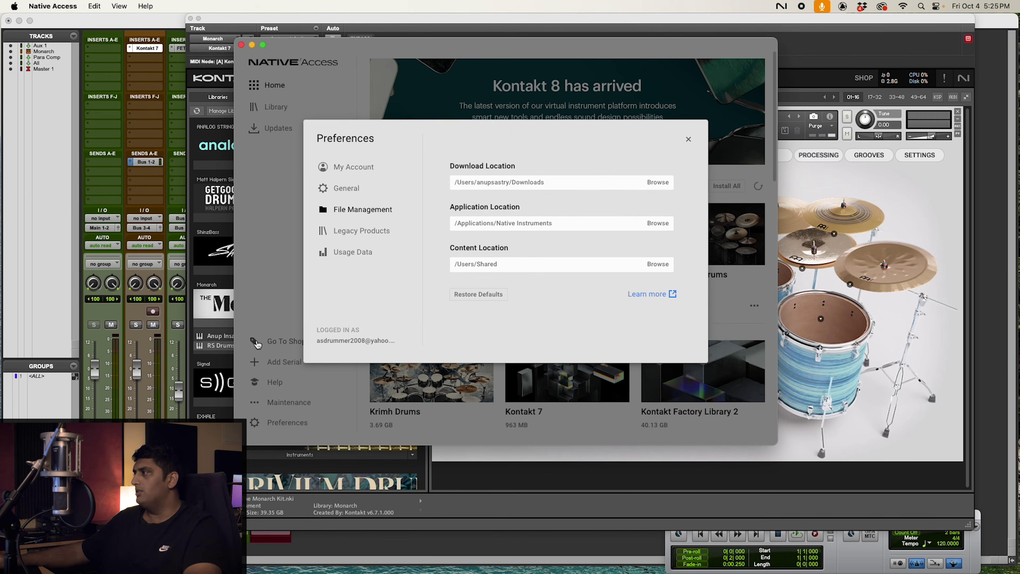